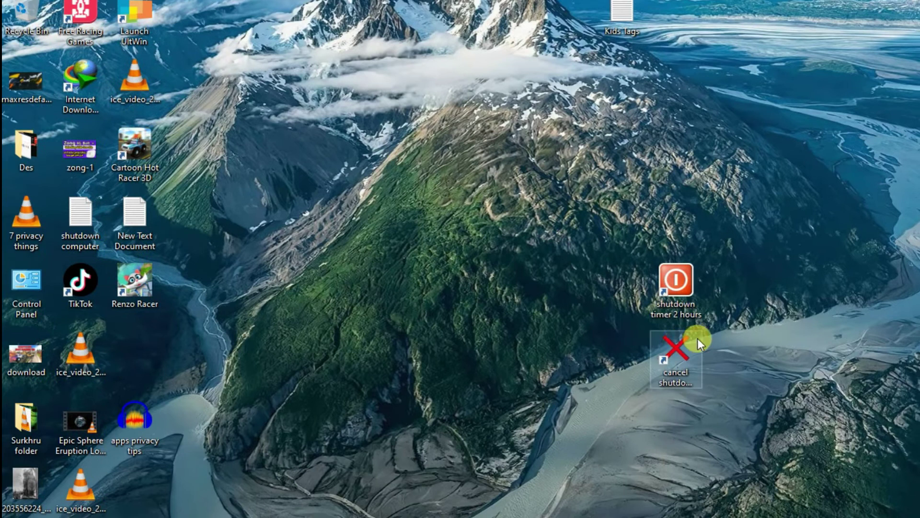
left_click(729, 364)
left_click_drag(830, 187, 553, 467)
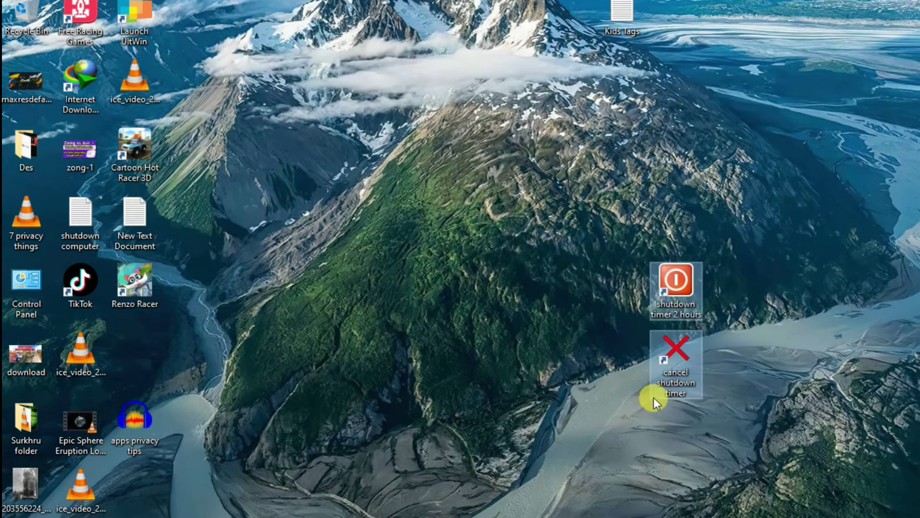
left_click(830, 382)
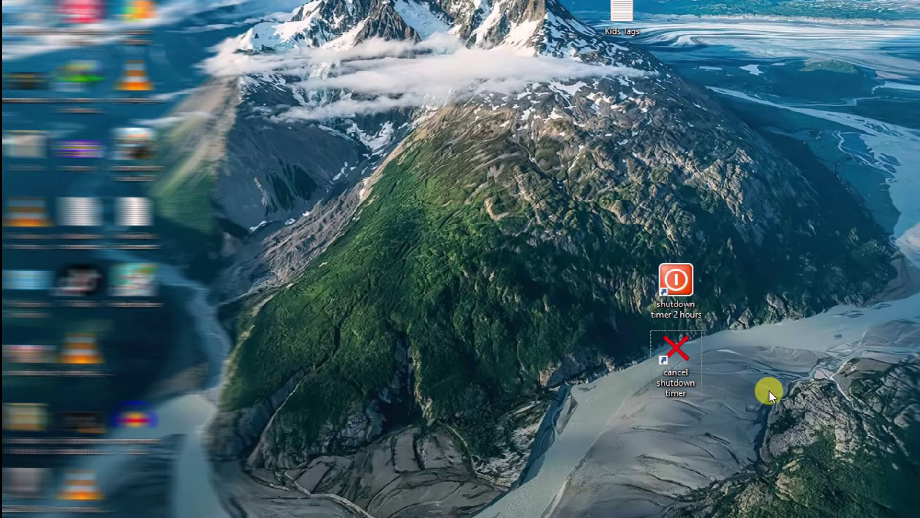
Run the desktop shortcut for the 2-hour shutdown timer, and cancel the timer with the cancel shutdown timer shortcut.
left_click(661, 286)
double_click(662, 286)
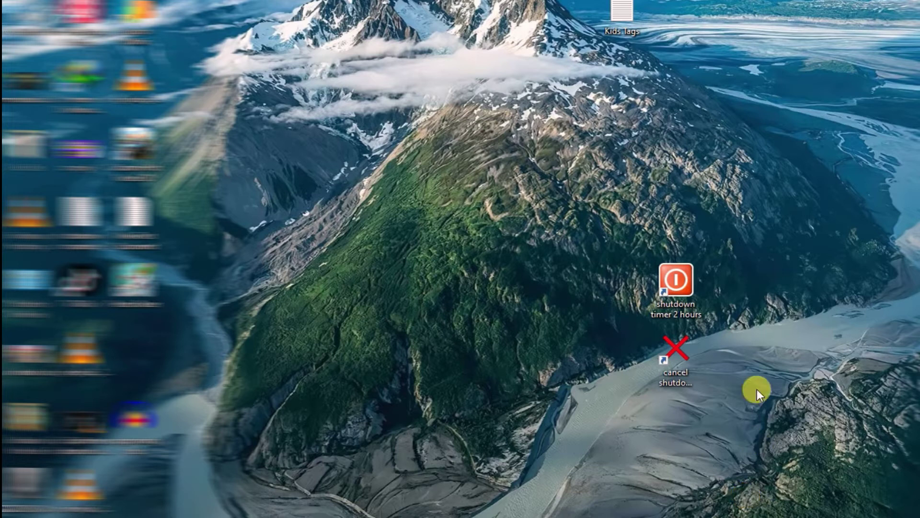
double_click(669, 352)
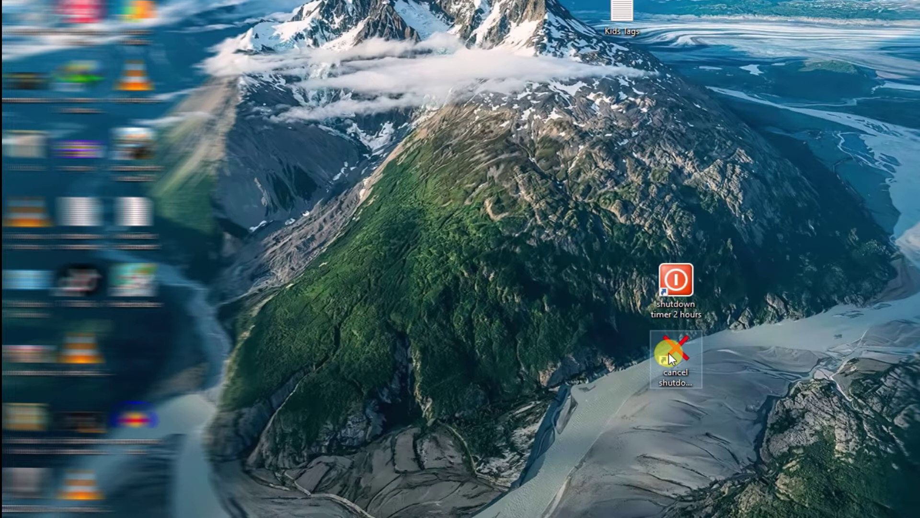
double_click(669, 353)
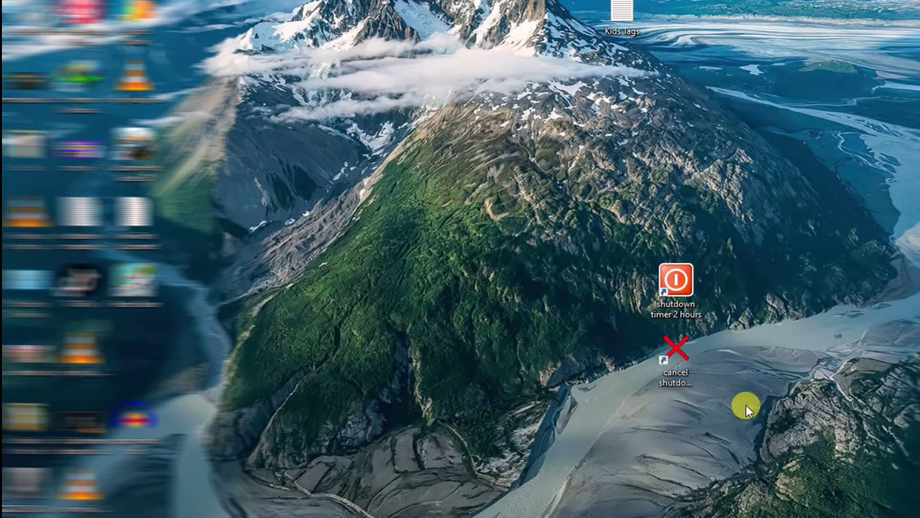
Delete both the shutdown timer and cancel shutdown timer shortcuts from the desktop.
left_click_drag(724, 249, 556, 493)
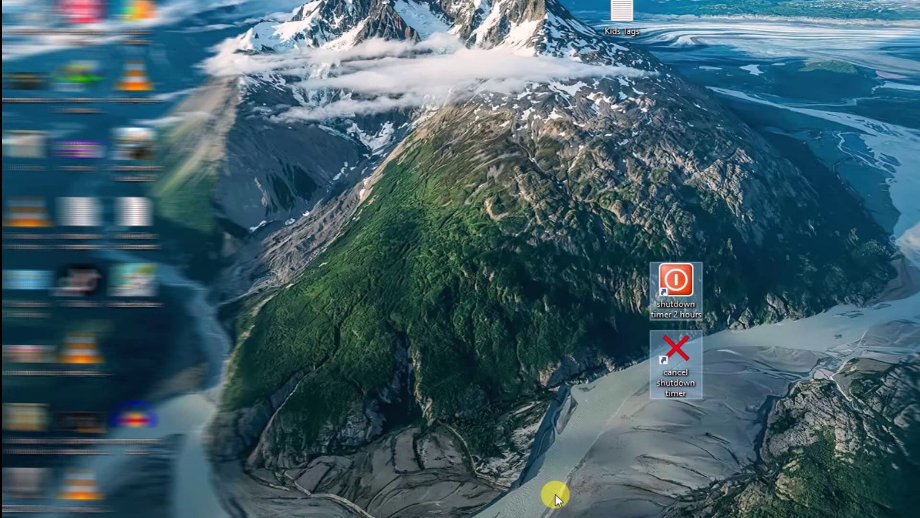
key("Delete")
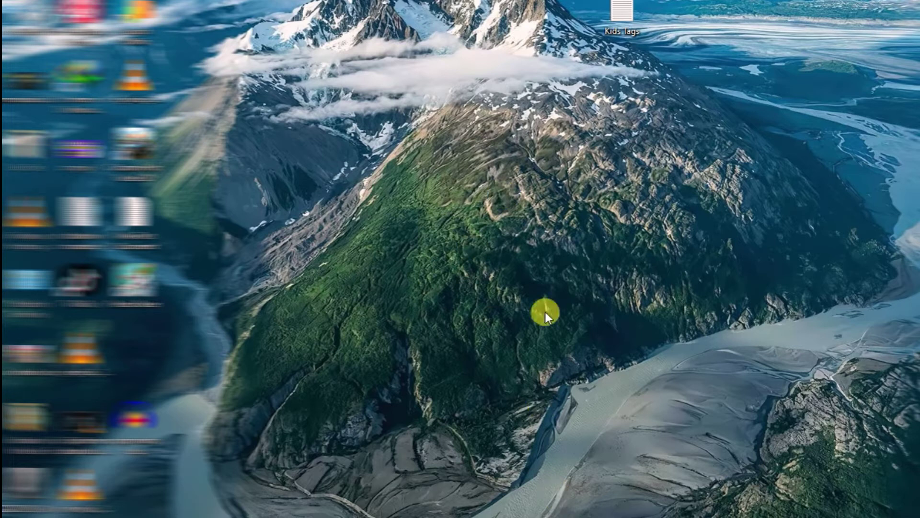
Start a new desktop shortcut and try "shutdow -s -t 7200" as its item location.
right_click(579, 269)
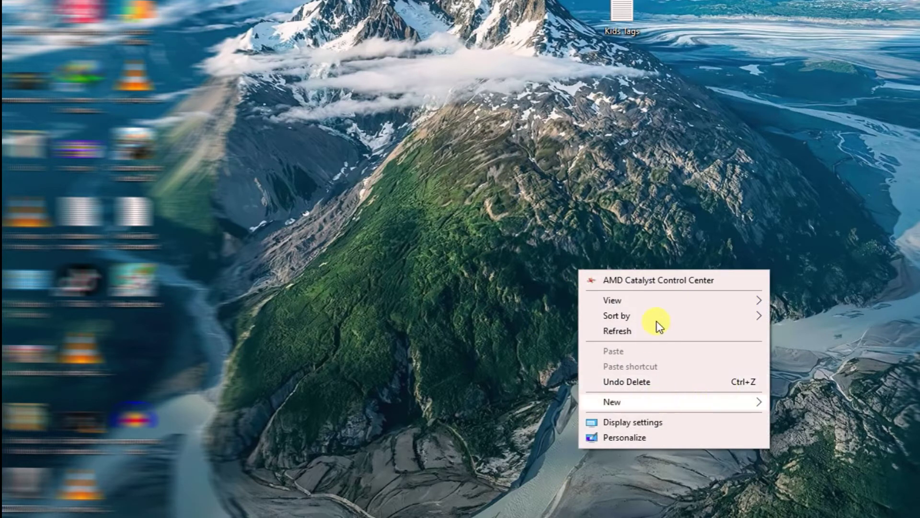
mouse_move(670, 405)
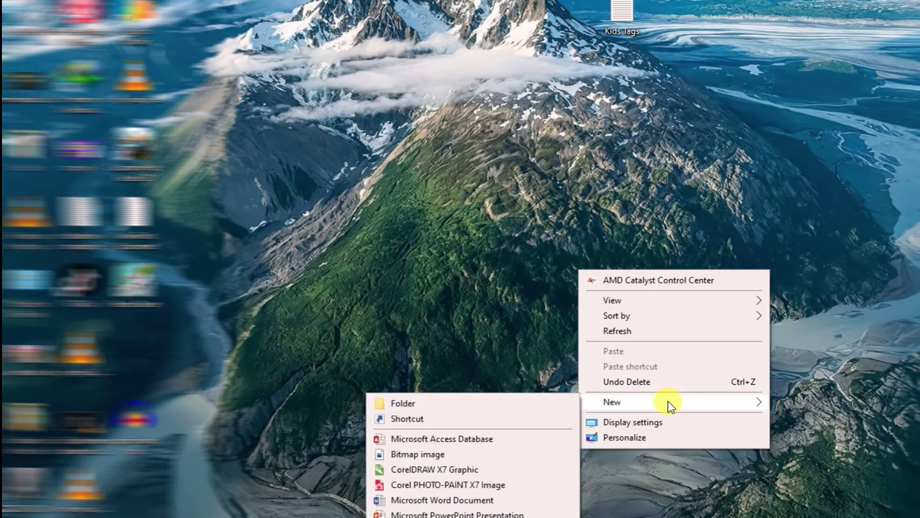
left_click(433, 419)
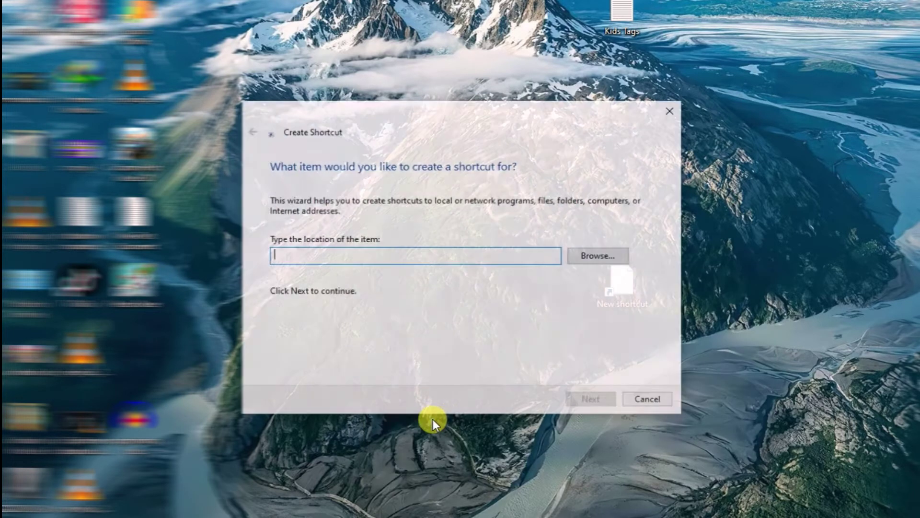
type("shutdow")
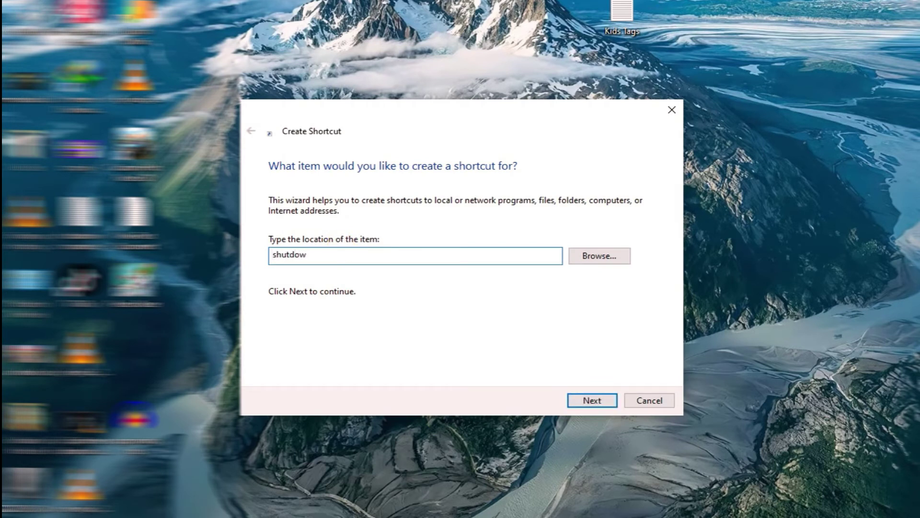
type(" -s -t")
left_click(273, 255)
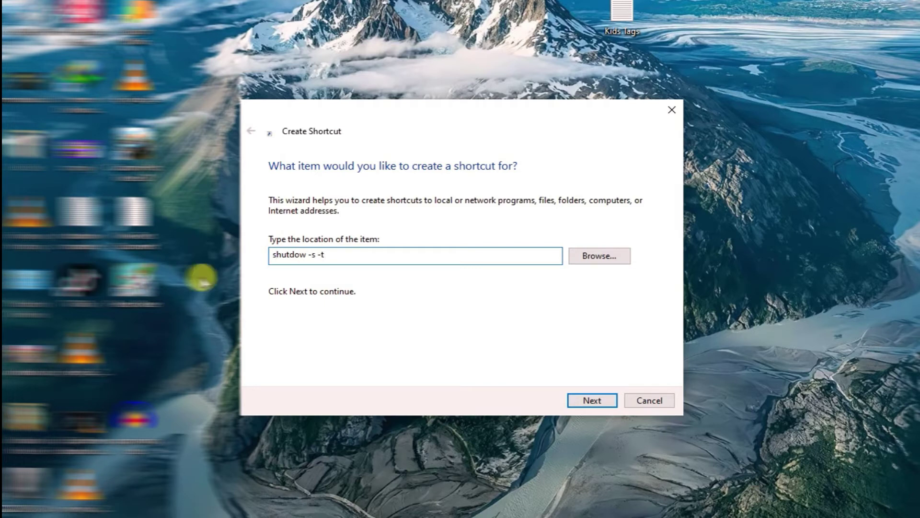
left_click(371, 256)
type("7200")
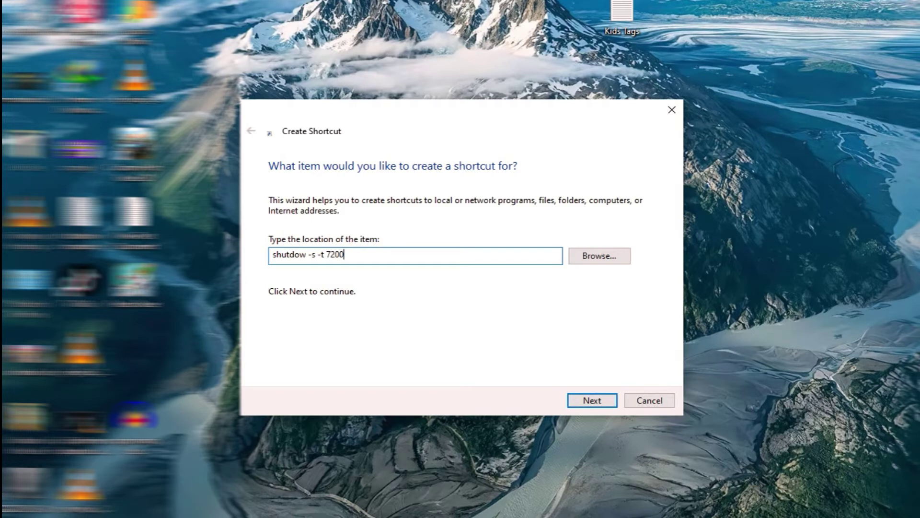
left_click(582, 401)
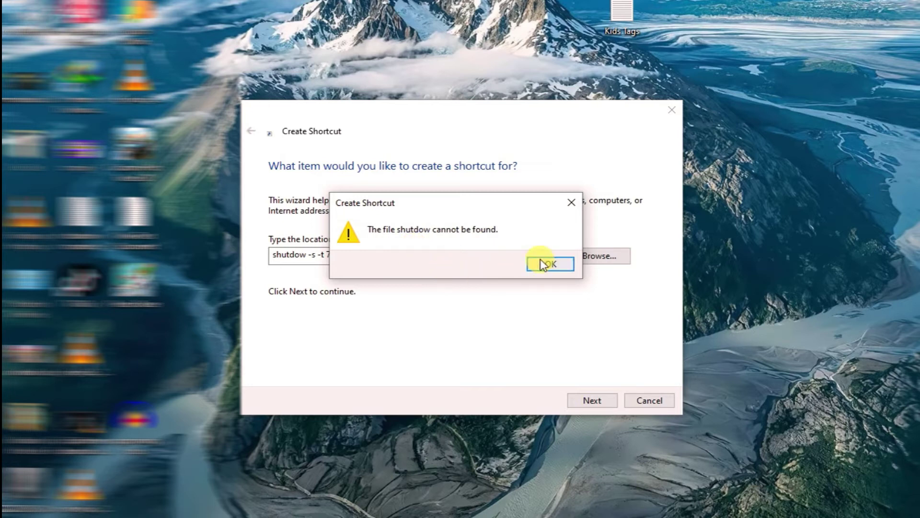
Correct the shortcut's item location to "shutdown -s -t 7200" and continue to the naming page.
left_click(571, 203)
left_click(301, 256)
type("n")
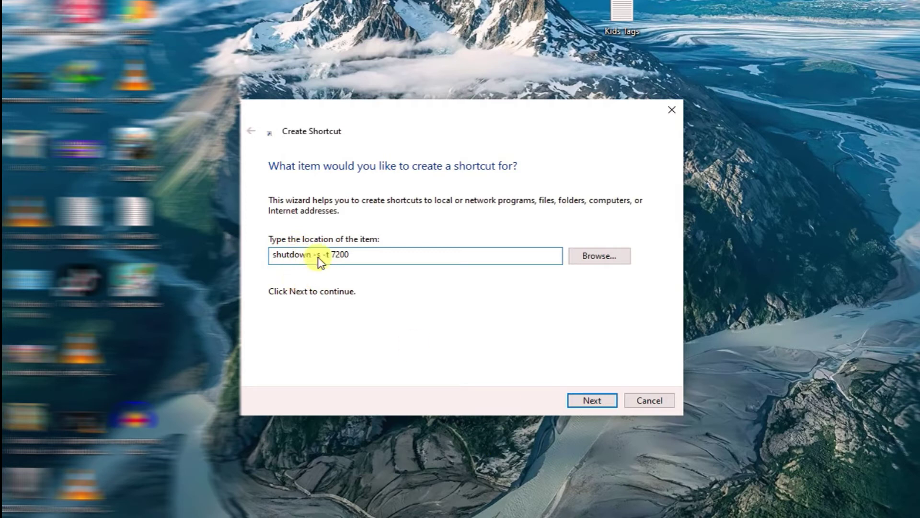
left_click(580, 399)
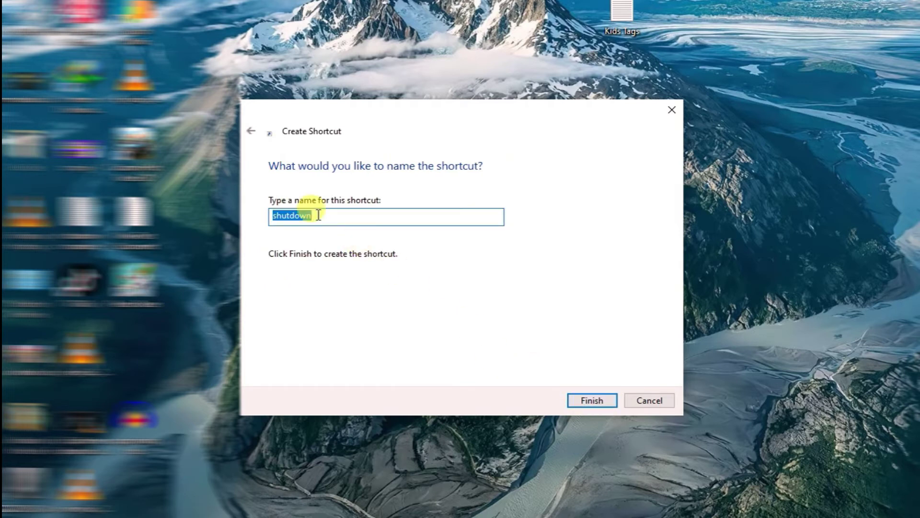
Name the shortcut "Shutdown Time 2 Hours" and finish creating it.
type("Sh")
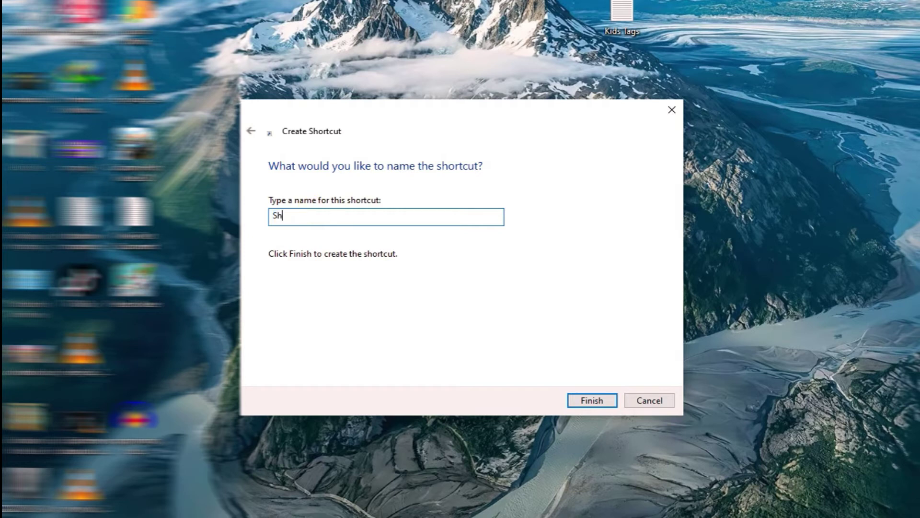
type("utdown Time 2 Hours")
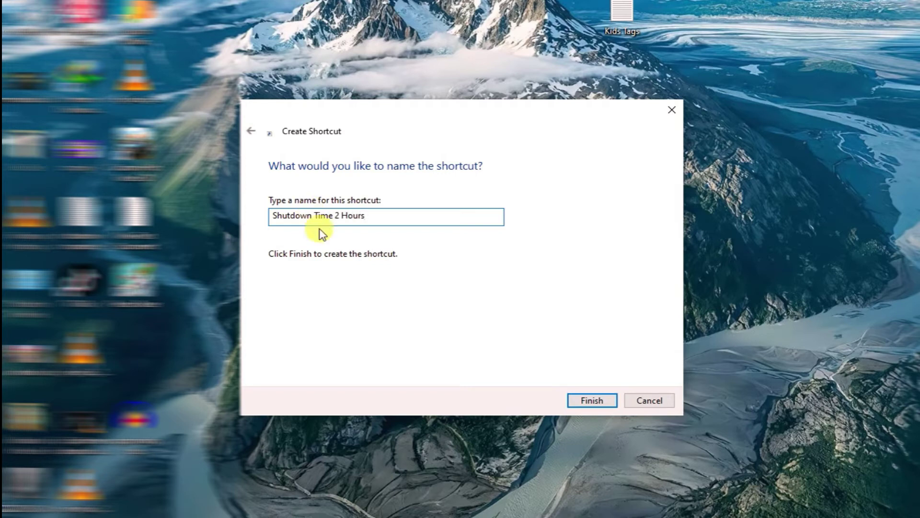
left_click(582, 404)
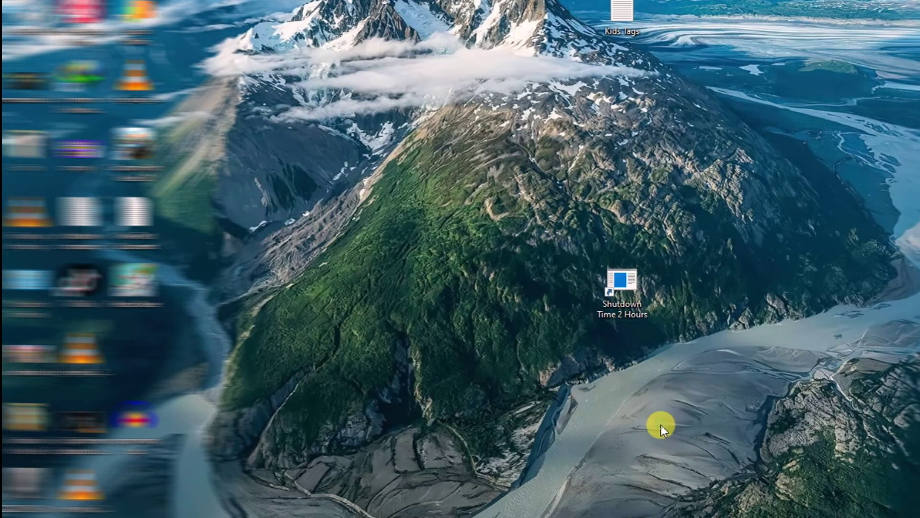
Change the icon of the Shutdown Time 2 Hours shortcut to the red power symbol from the SHELL32 icon list.
double_click(625, 281)
double_click(613, 270)
right_click(625, 282)
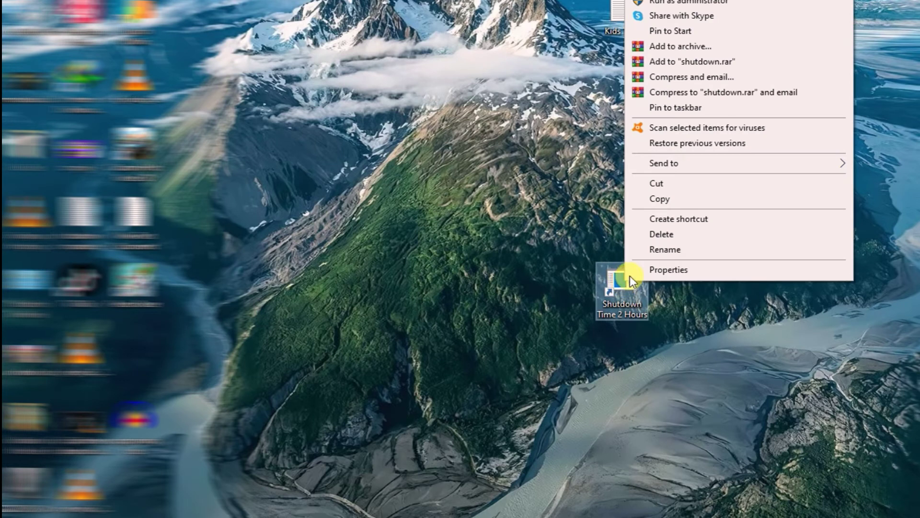
left_click(660, 270)
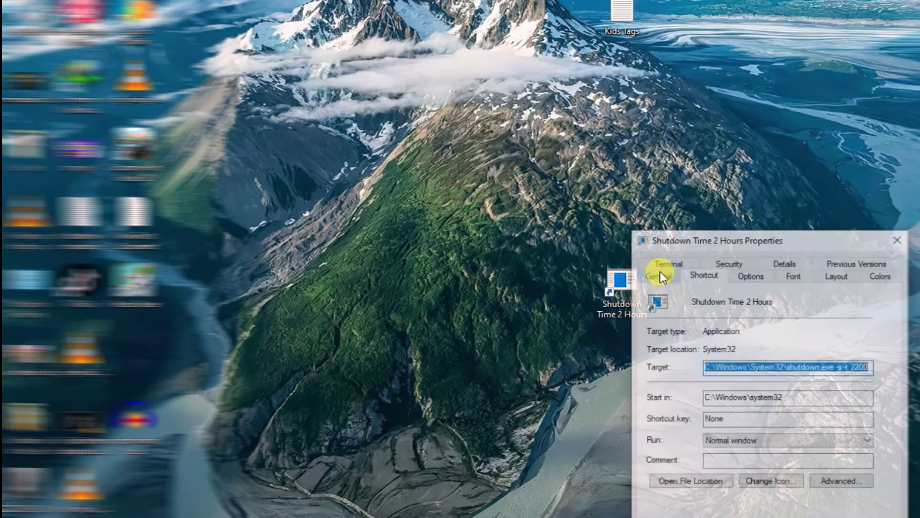
left_click_drag(699, 232, 576, 169)
left_click(644, 422)
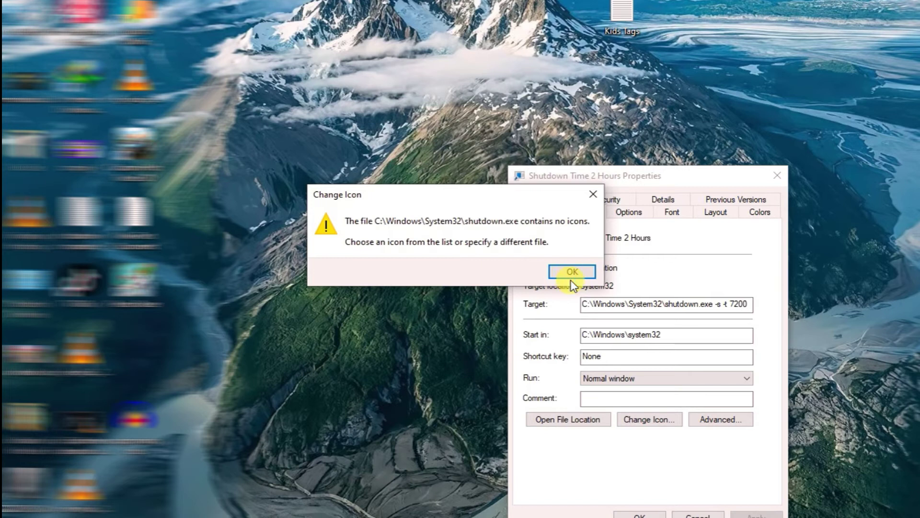
left_click(573, 270)
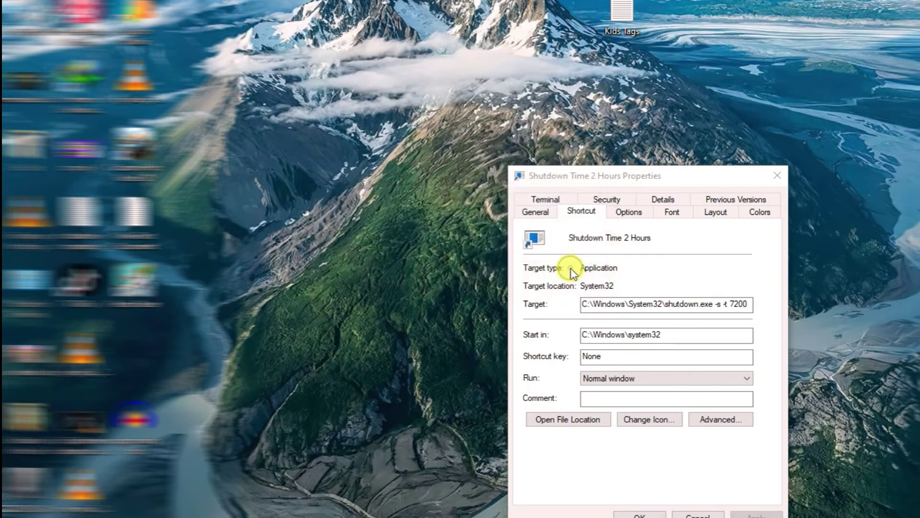
left_click_drag(582, 435, 592, 435)
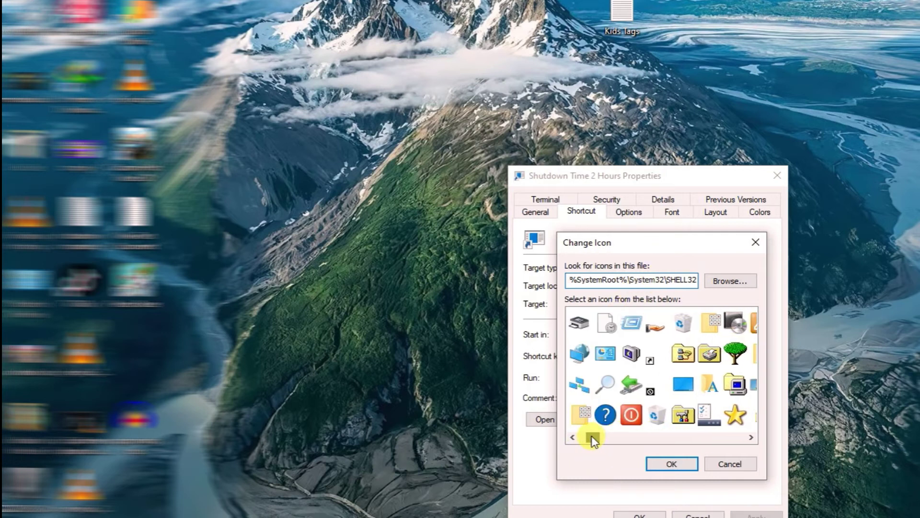
left_click(632, 418)
left_click(673, 466)
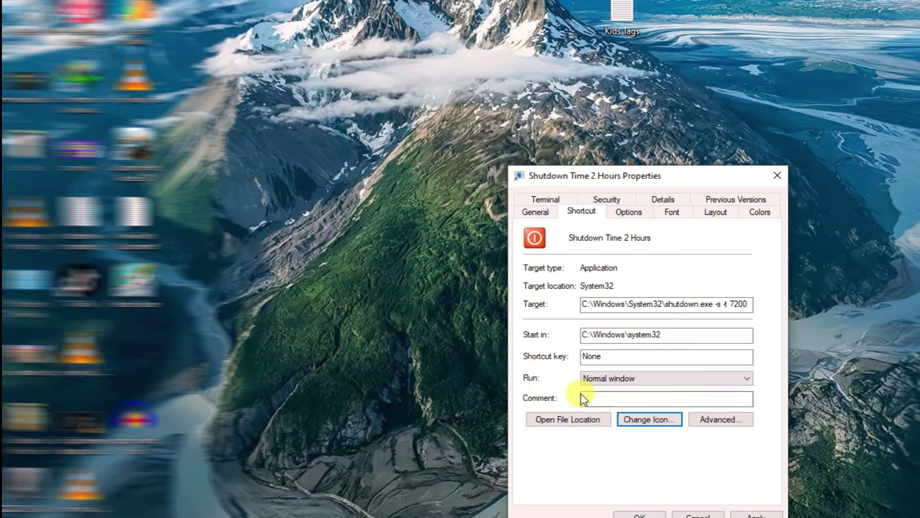
Assign Ctrl + Alt + 1 as the shortcut key of Shutdown Time 2 Hours and save its properties.
left_click(617, 358)
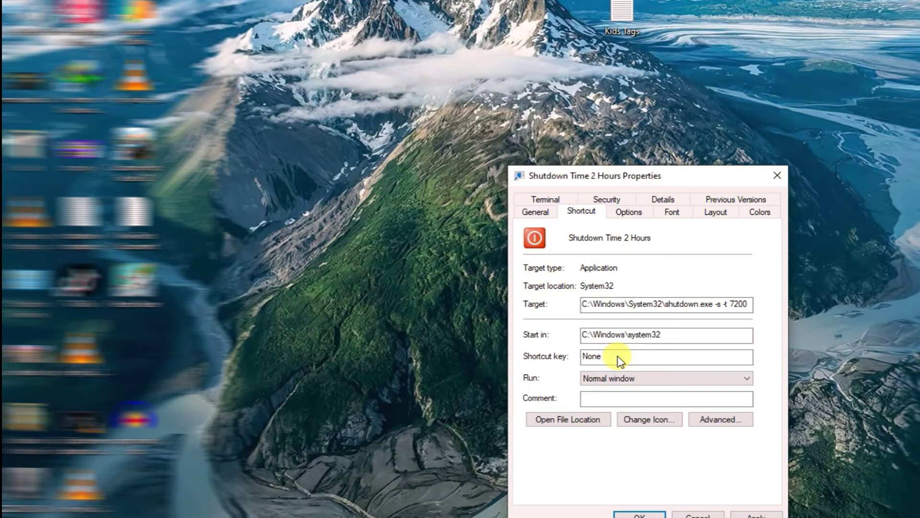
key("ctrl+alt")
key("ctrl+alt+1")
left_click(756, 514)
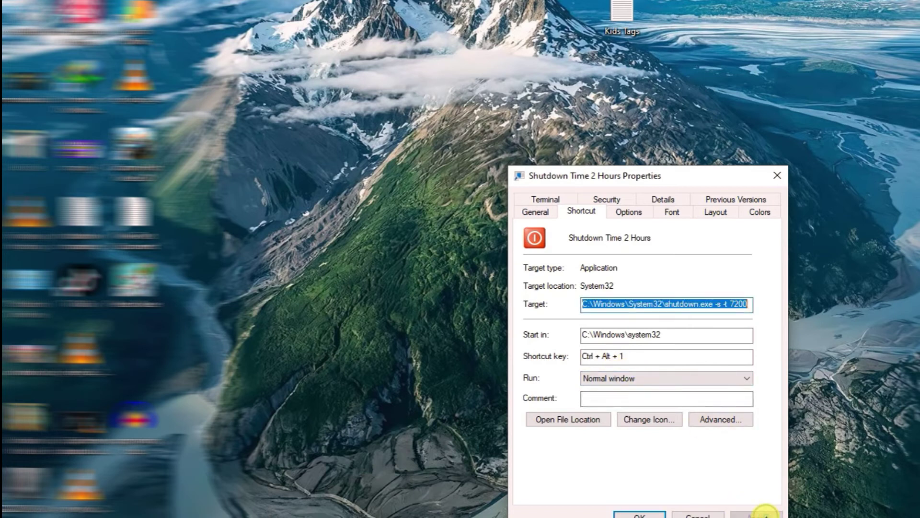
left_click(640, 513)
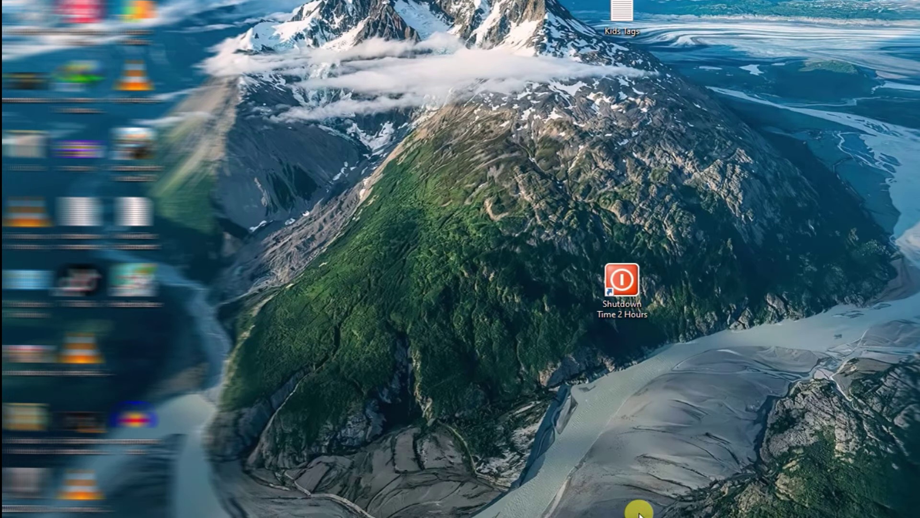
Change the timer value in the Shutdown Time 2 Hours shortcut's target to 3600 and save its properties.
right_click(627, 309)
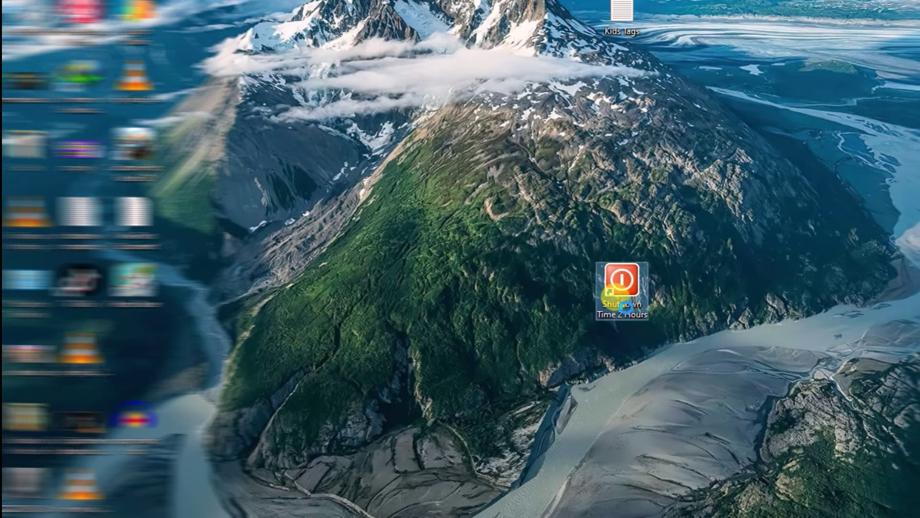
left_click(668, 297)
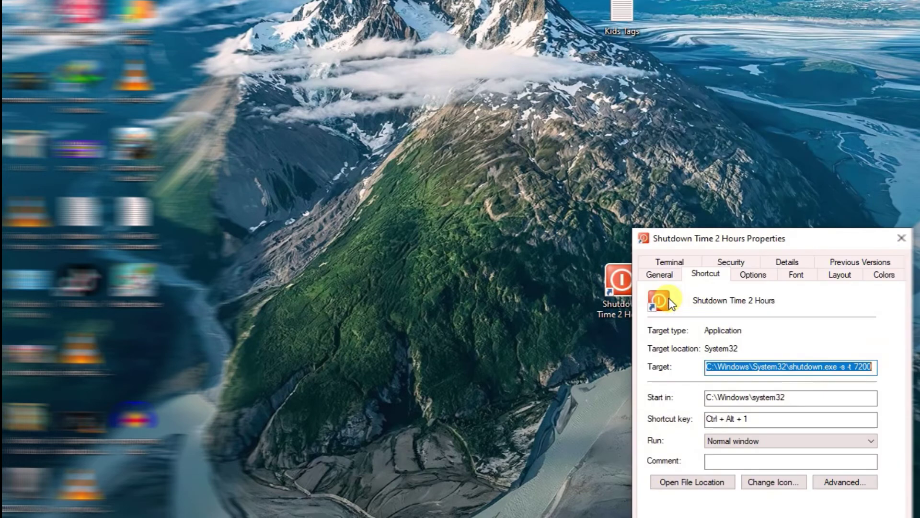
double_click(864, 368)
type("3600")
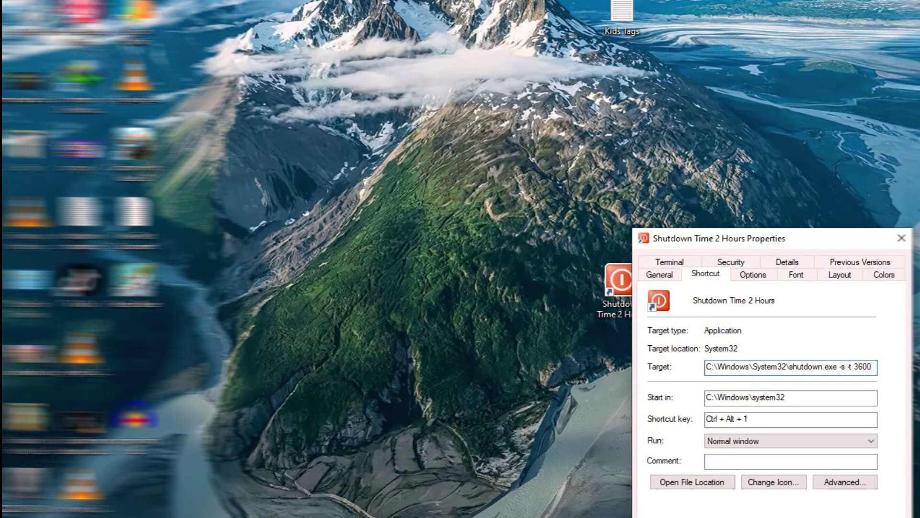
key("ctrl+a")
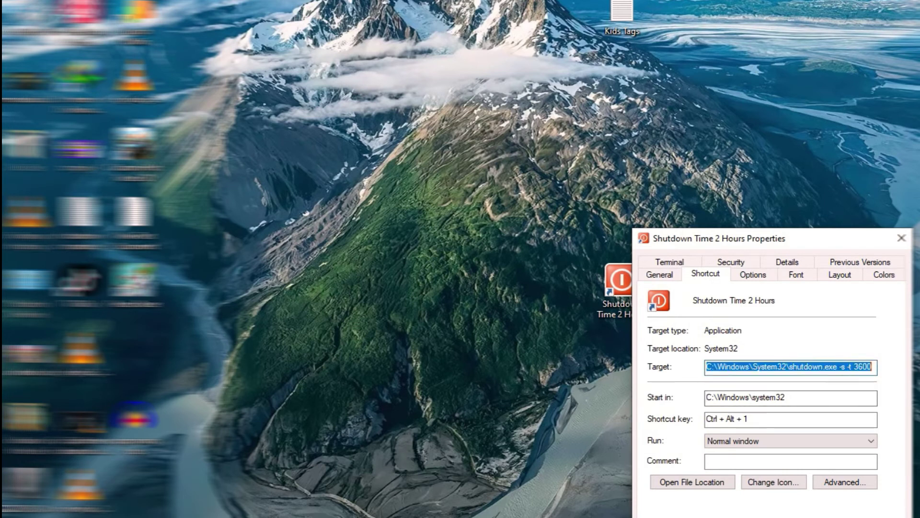
key("Return")
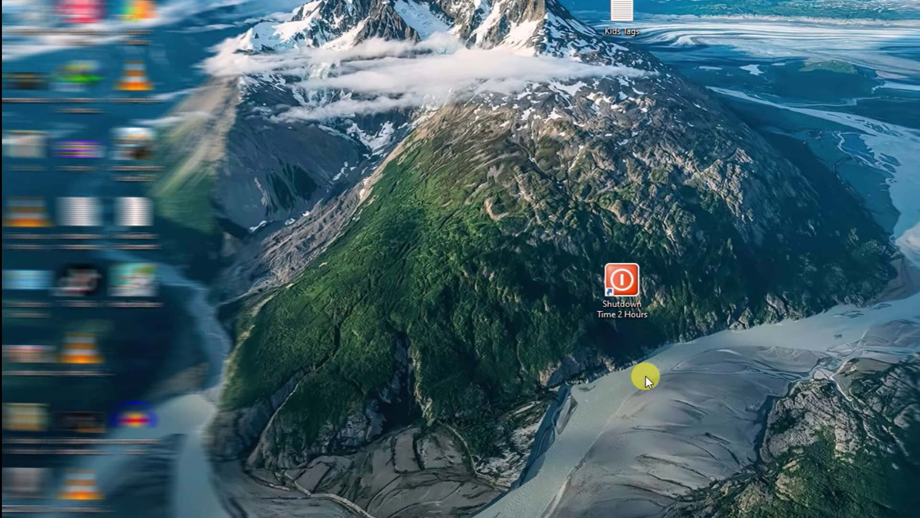
Start a new desktop shortcut with "shutdown -a" as the location of the item.
right_click(501, 376)
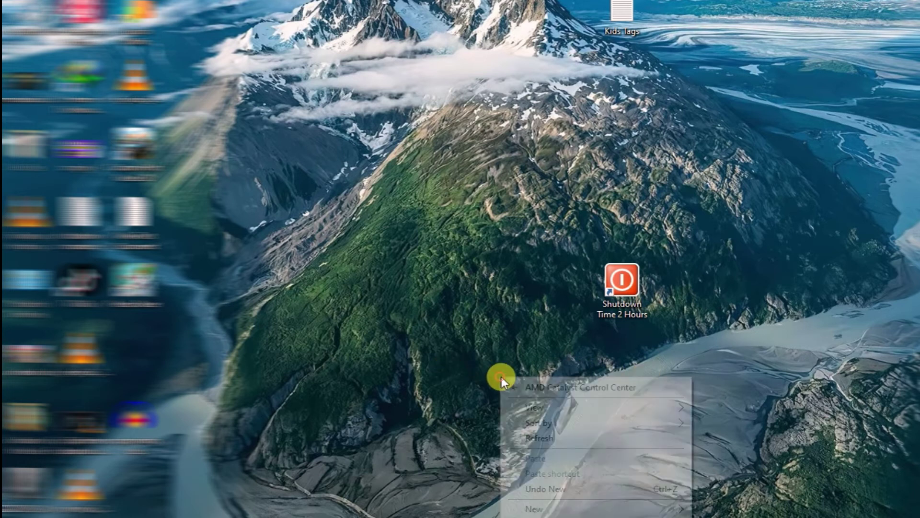
mouse_move(593, 509)
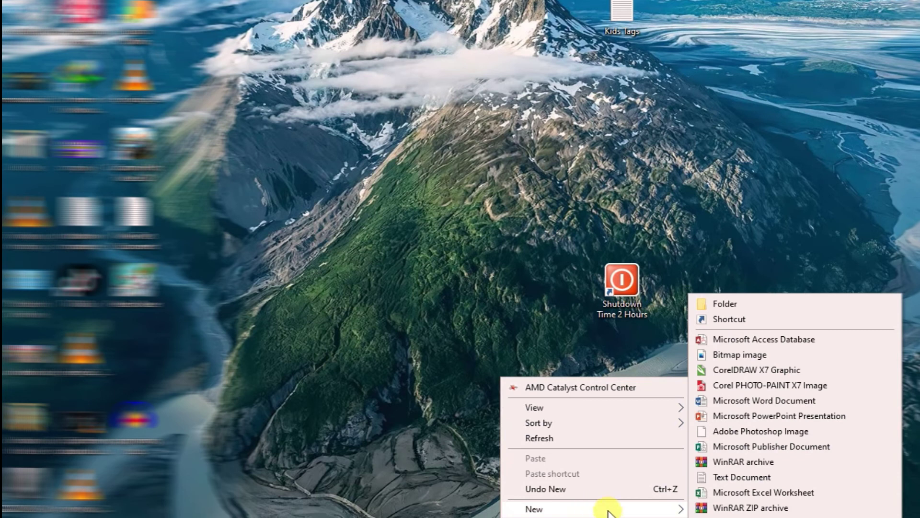
left_click(741, 316)
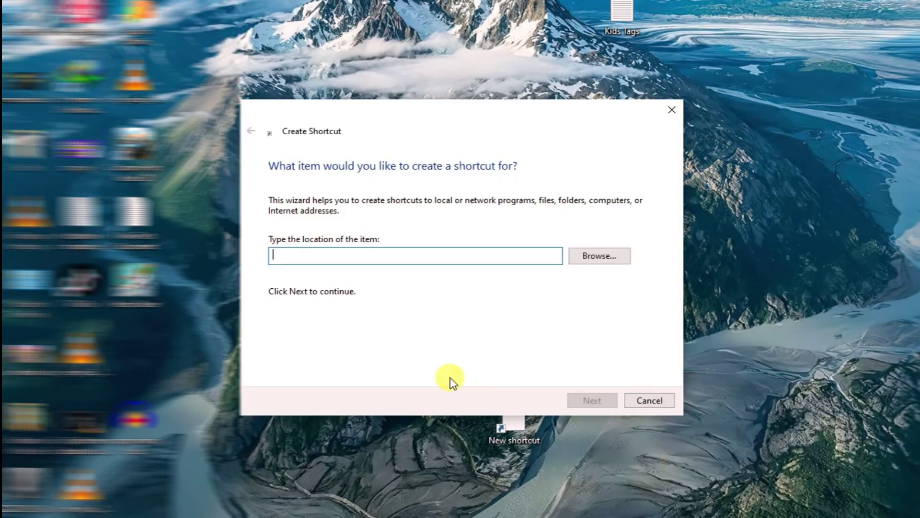
type("s")
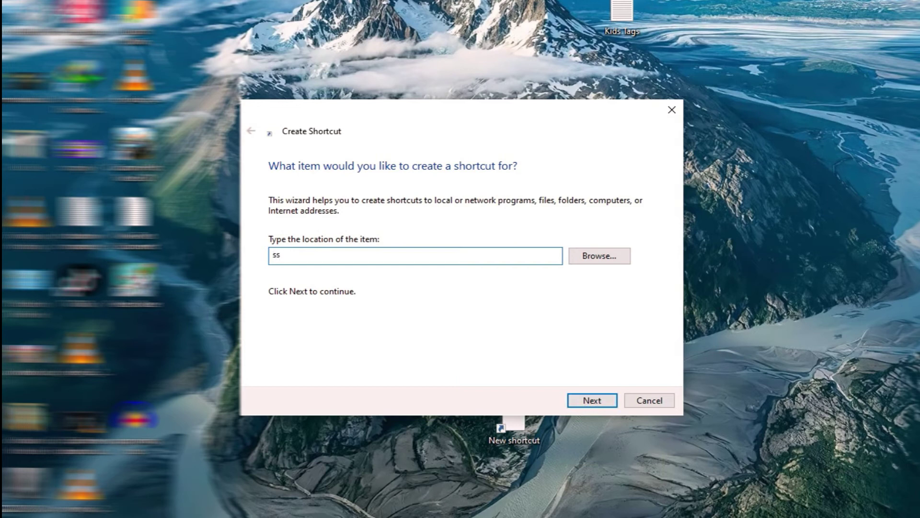
type("hutdown -a")
left_click(586, 403)
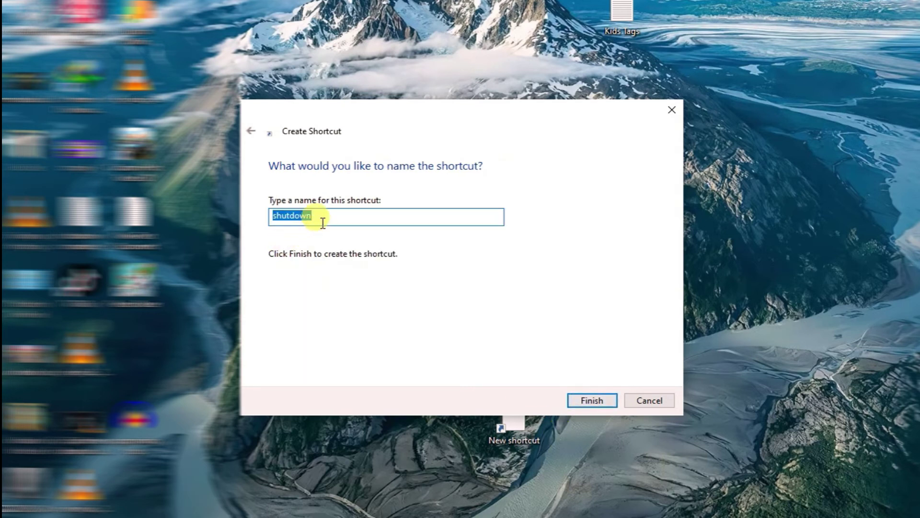
Name the shortcut "Cancel Shutdown", finish creating it and place it in the same column as Shutdown Time 2 Hours.
type("Can")
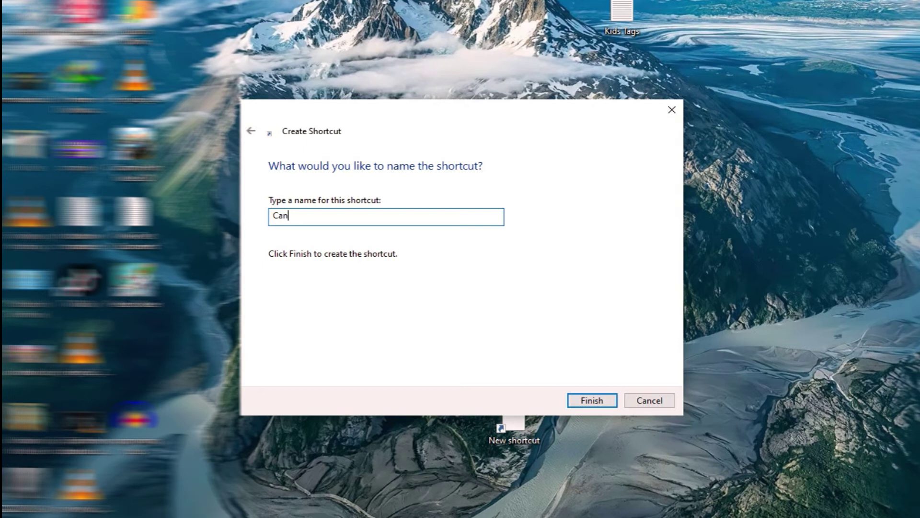
type("cel Shutdown")
left_click(584, 403)
mouse_move(603, 401)
left_mouse_down()
mouse_move(617, 384)
mouse_move(618, 407)
left_mouse_up()
Change the icon of the Cancel Shutdown shortcut to the red X from the SHELL32 icon list.
right_click(611, 419)
left_click(655, 408)
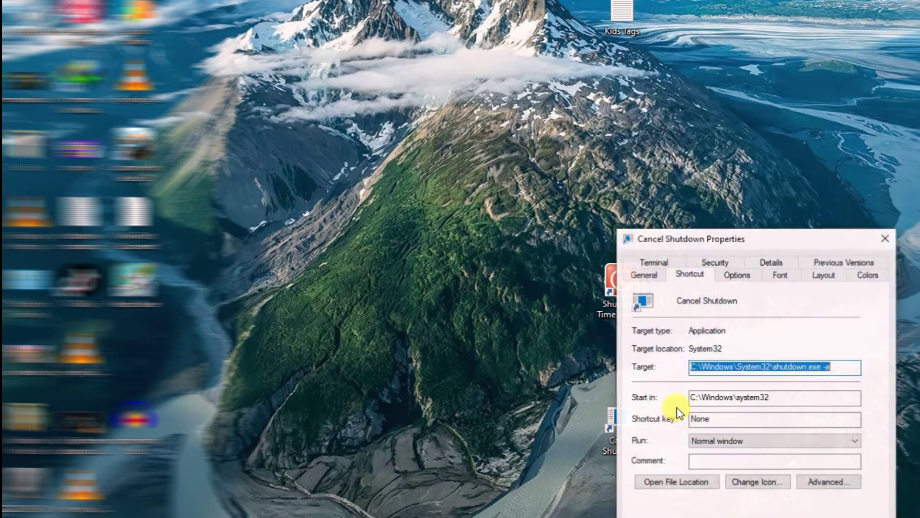
left_click(752, 484)
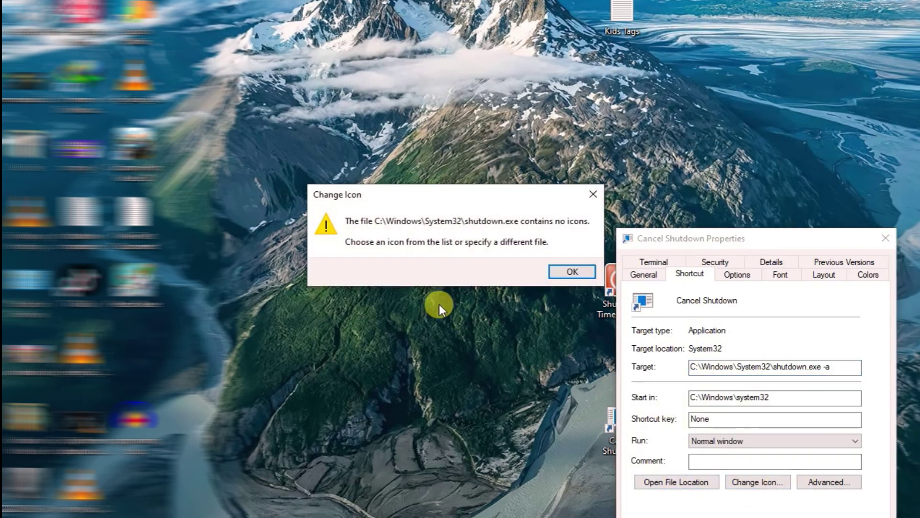
left_click(564, 269)
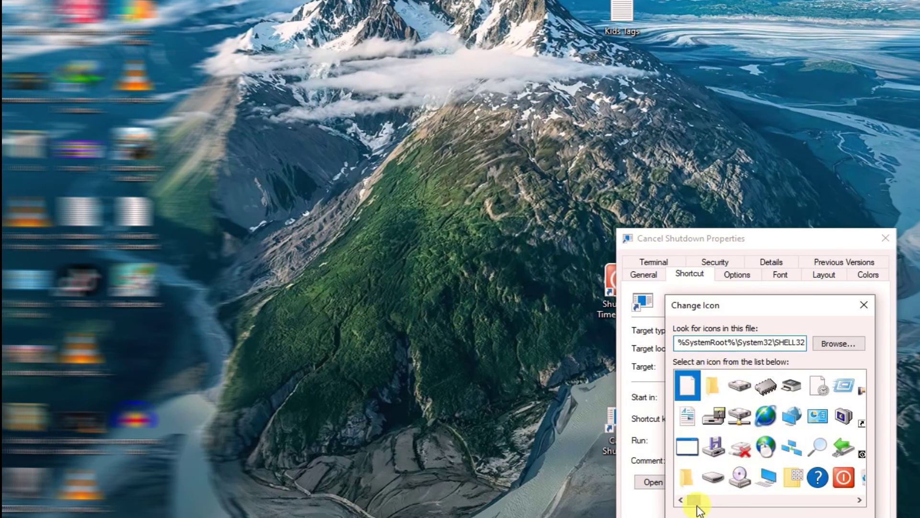
left_click_drag(694, 501, 746, 504)
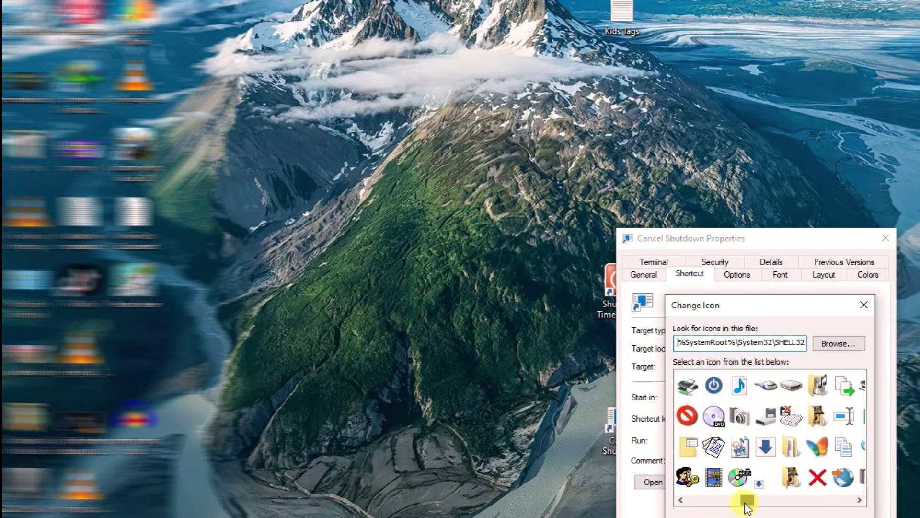
left_click(817, 477)
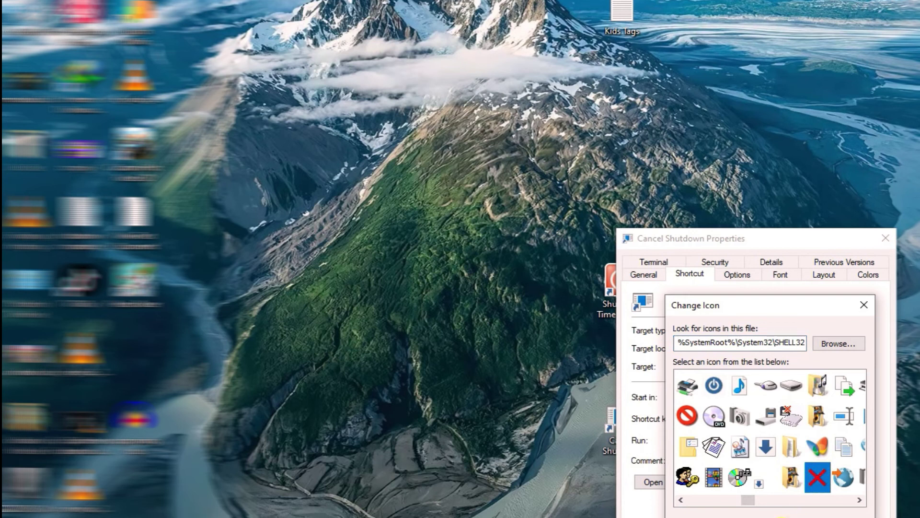
left_click(786, 516)
Assign Ctrl + Alt + 2 as the shortcut key of Cancel Shutdown and save its properties.
left_click(701, 418)
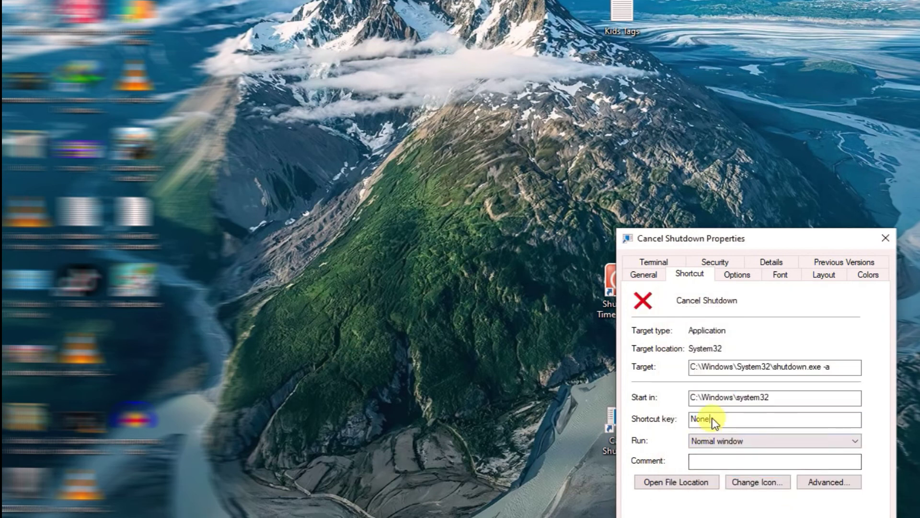
key("ctrl+alt")
key("ctrl+alt+2")
key("Return")
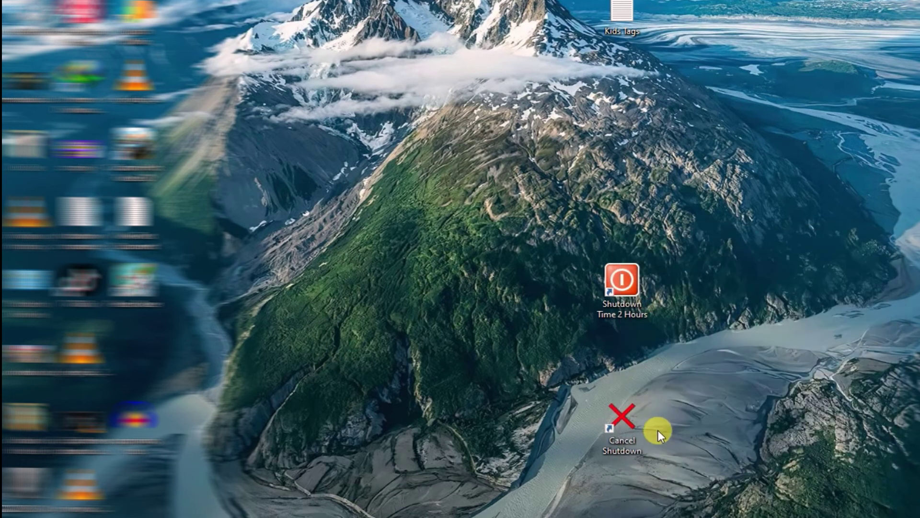
Move the Cancel Shutdown shortcut directly below Shutdown Time 2 Hours on the desktop and run it.
left_click_drag(624, 416, 633, 367)
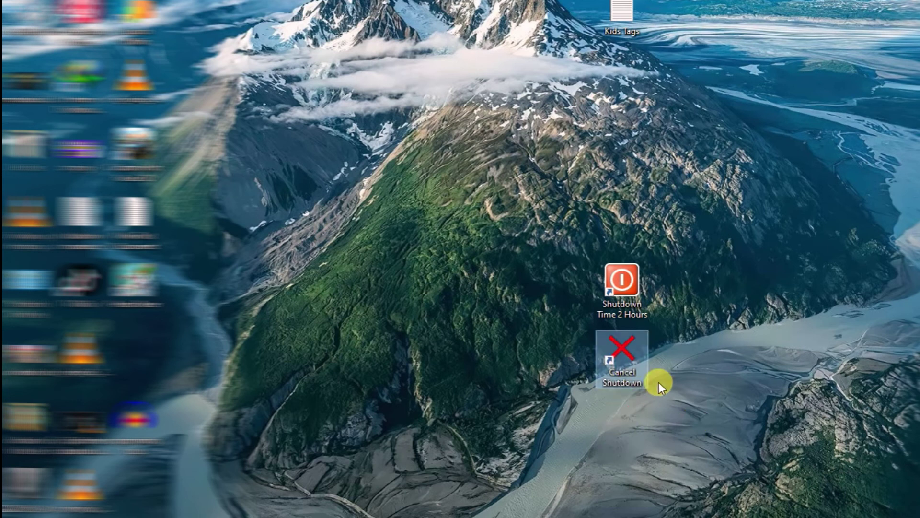
left_click(683, 378)
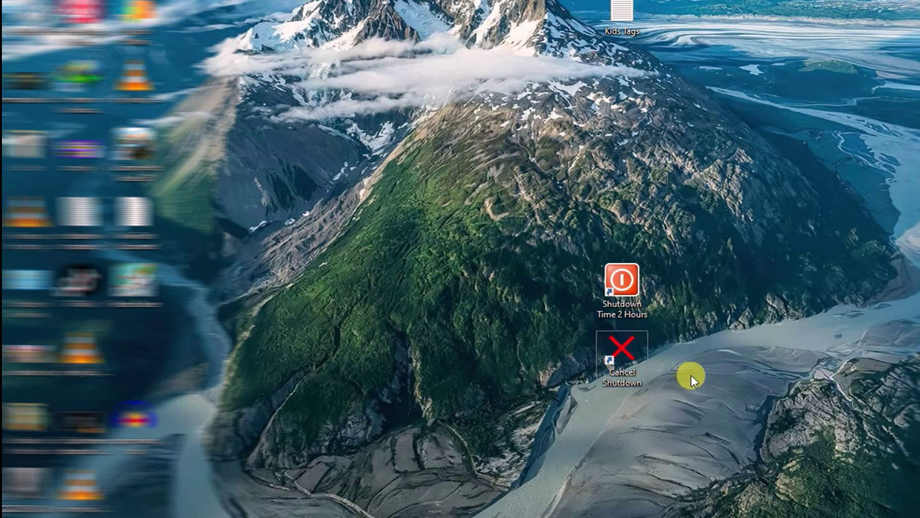
left_click(638, 298)
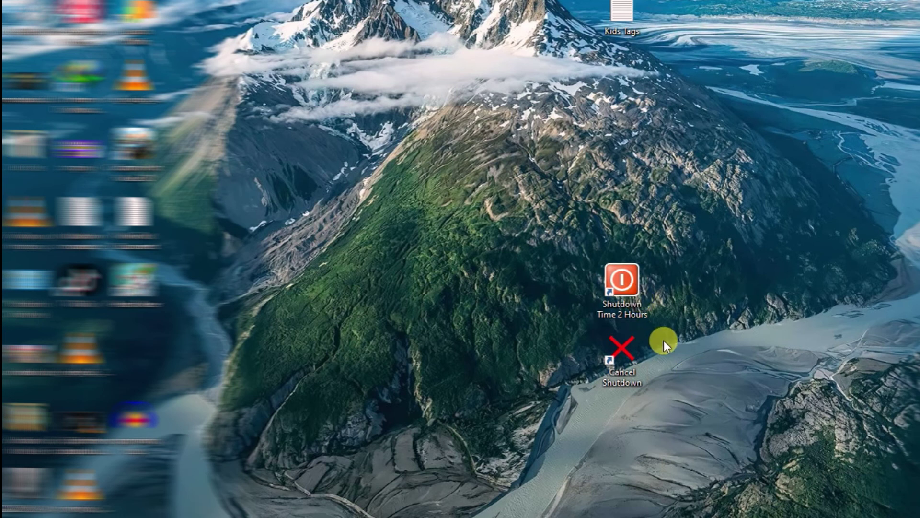
double_click(623, 353)
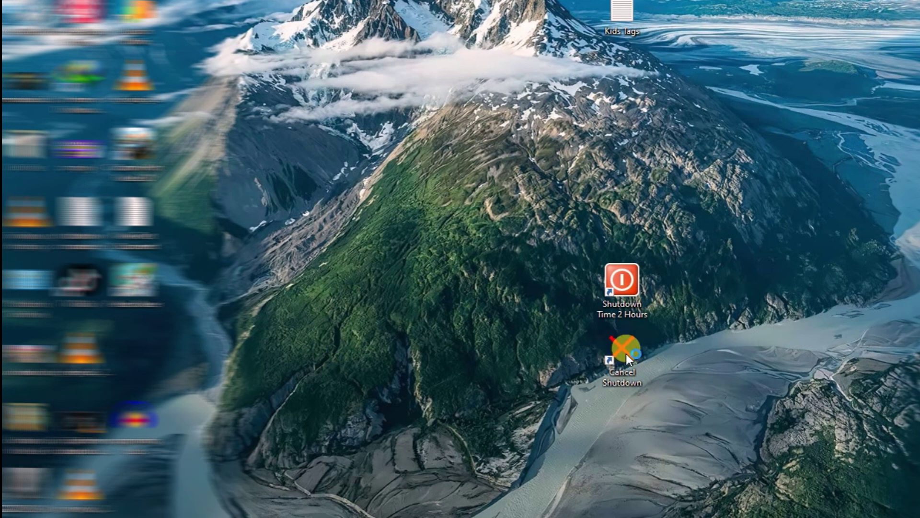